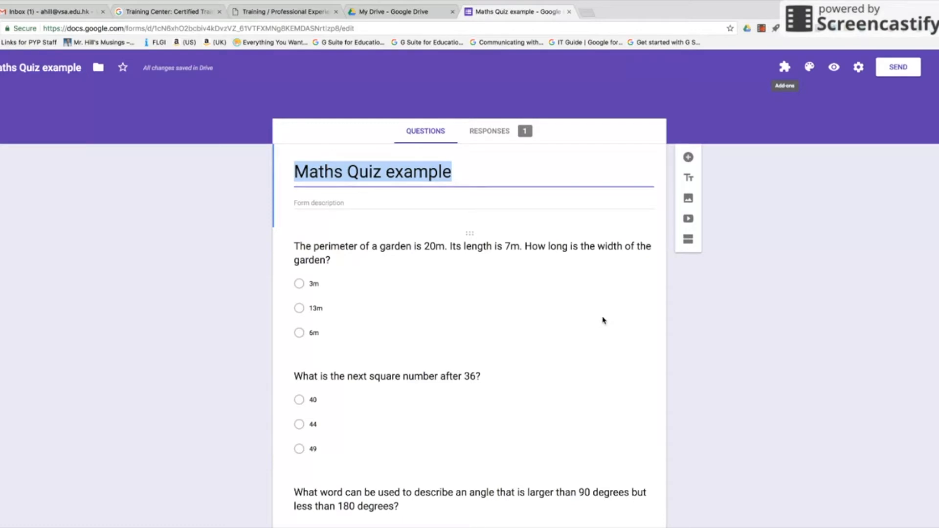
Step: Turn the Maths Quiz example form into a quiz and save the setting
click(691, 319)
scroll(696, 330, down, 2)
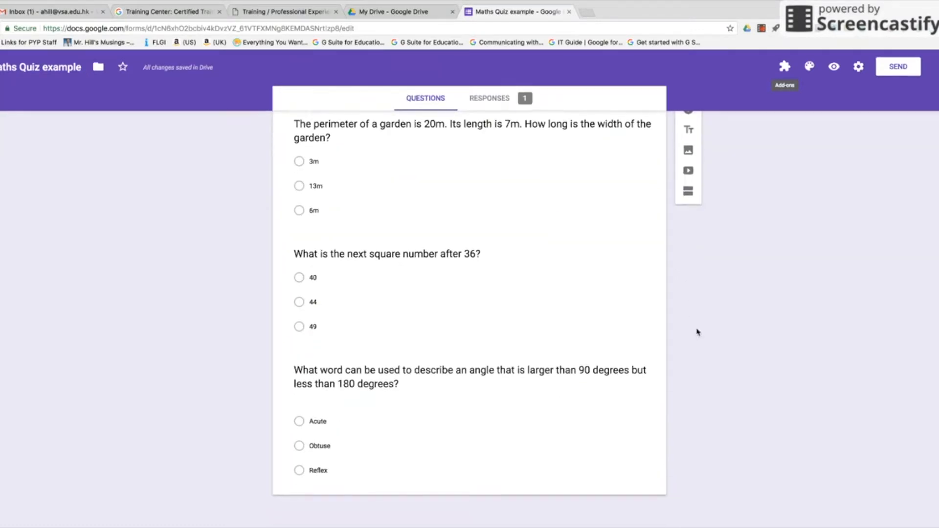
scroll(697, 332, up, 3)
click(586, 304)
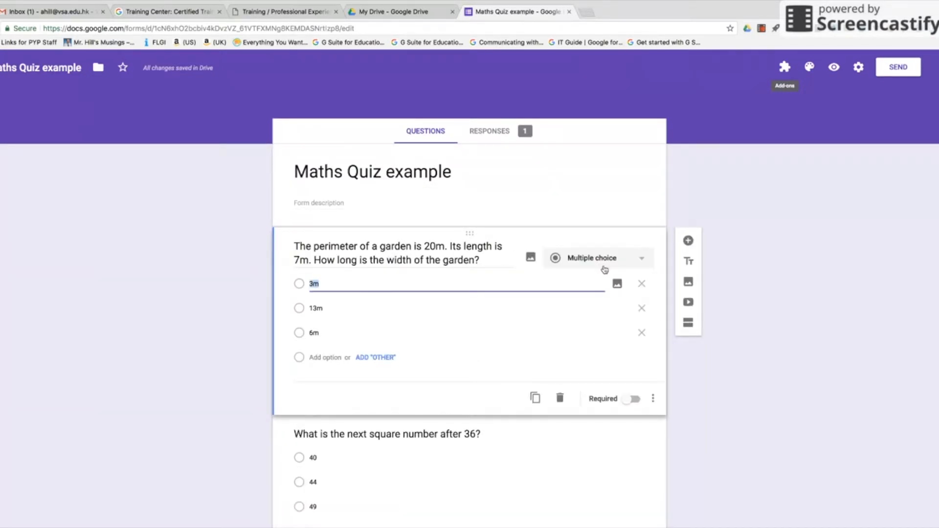
click(858, 69)
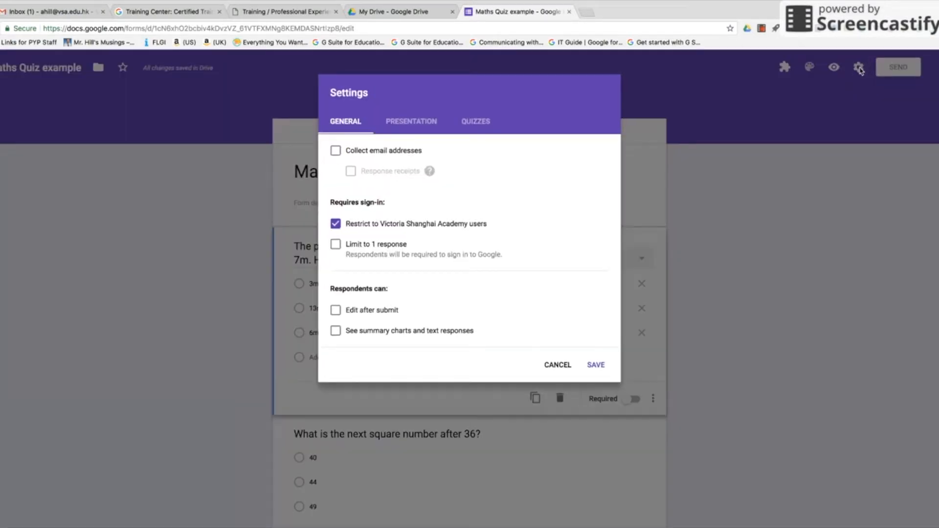
click(482, 125)
click(343, 153)
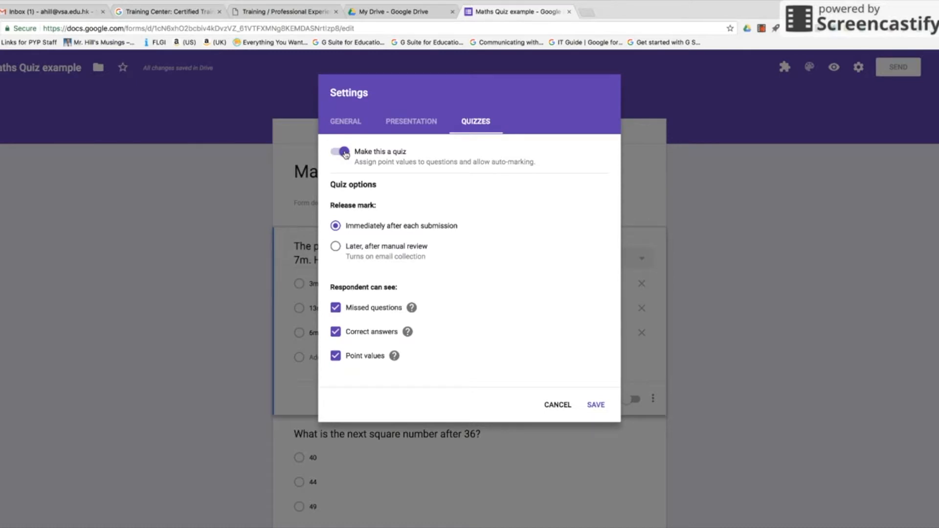
click(603, 400)
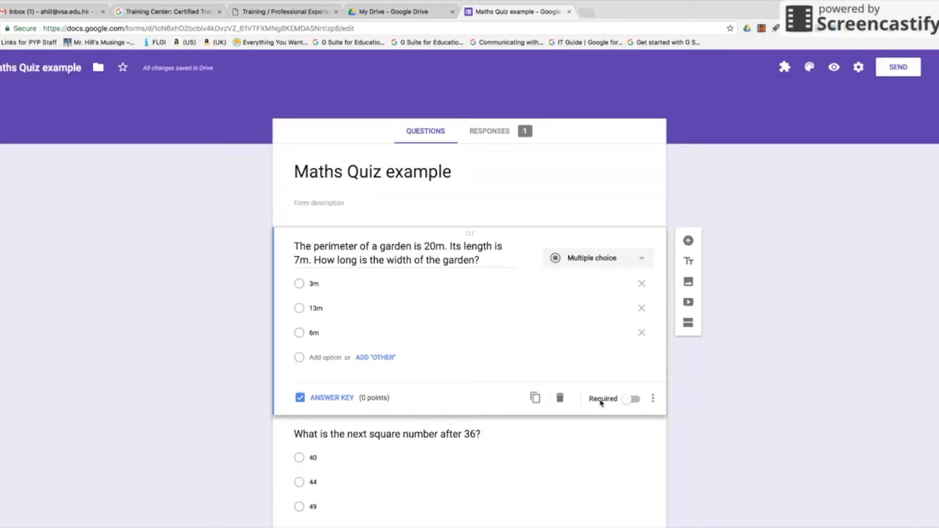
Step: Set the answer key of the garden perimeter question to 3m, worth 1 point
click(332, 398)
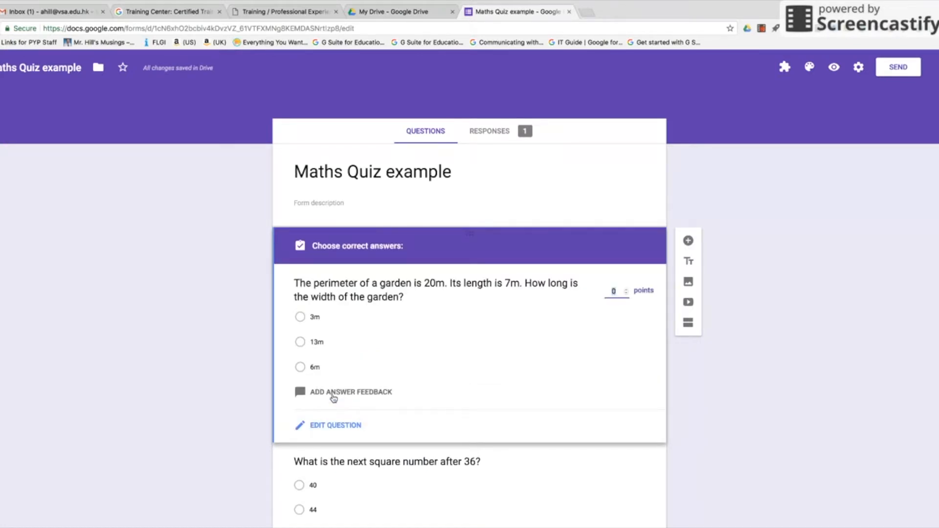
click(301, 317)
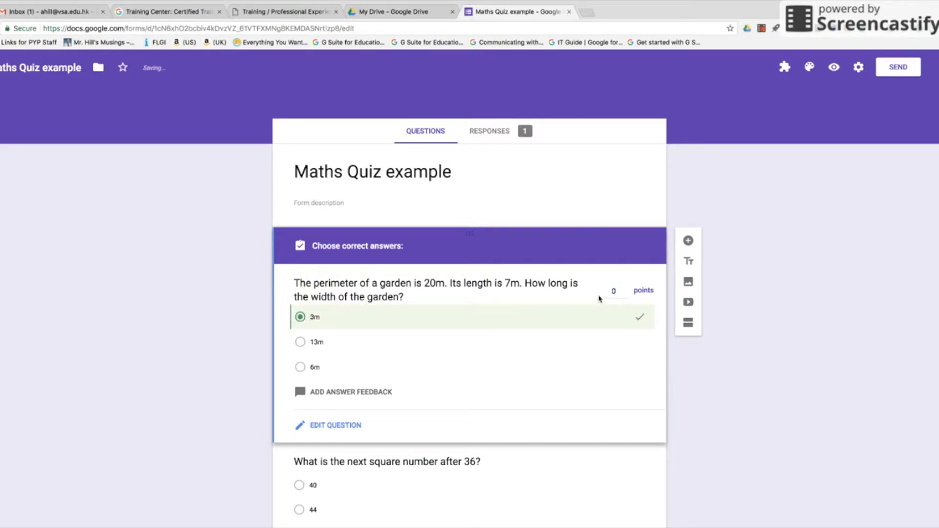
click(618, 292)
drag(620, 292, 608, 292)
text(1)
Step: Write "Sorry. Try again!" as the garden perimeter question's feedback for incorrect answers
click(330, 394)
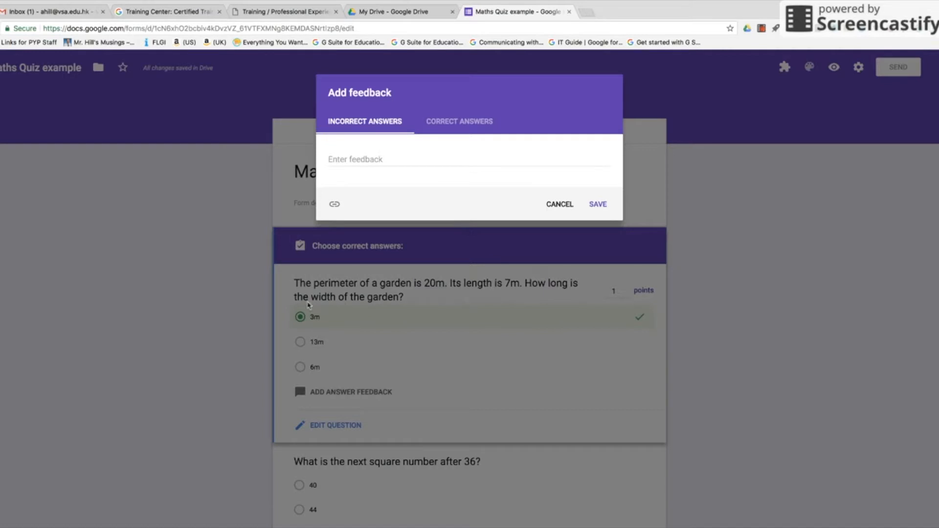
click(359, 159)
text(S)
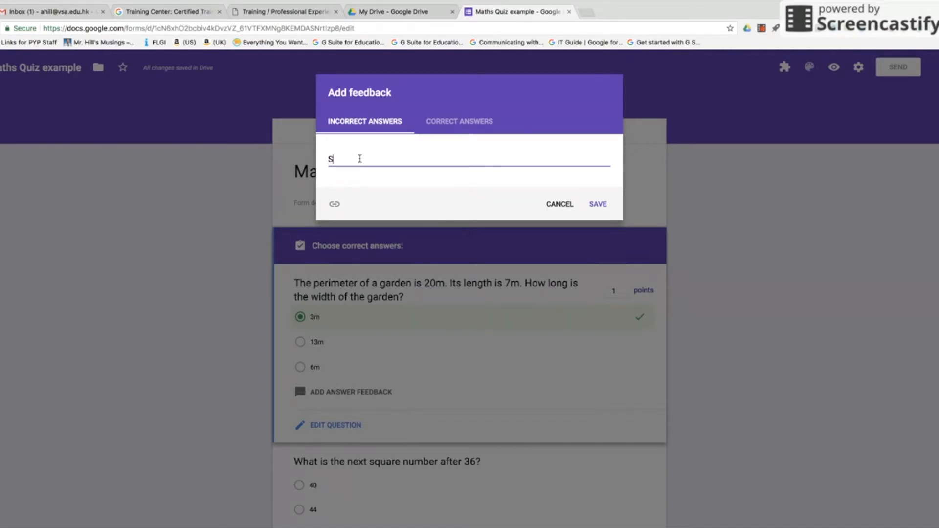
text(orry. try again!)
click(352, 159)
text(T)
key(Delete)
Step: Add "Well done!" as the feedback for correct answers and save the feedback
click(460, 127)
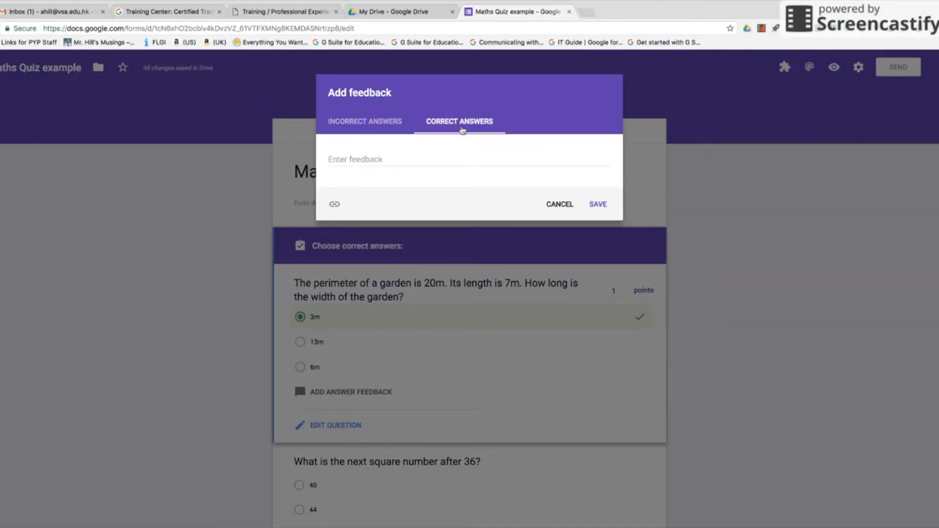
click(381, 157)
text(We)
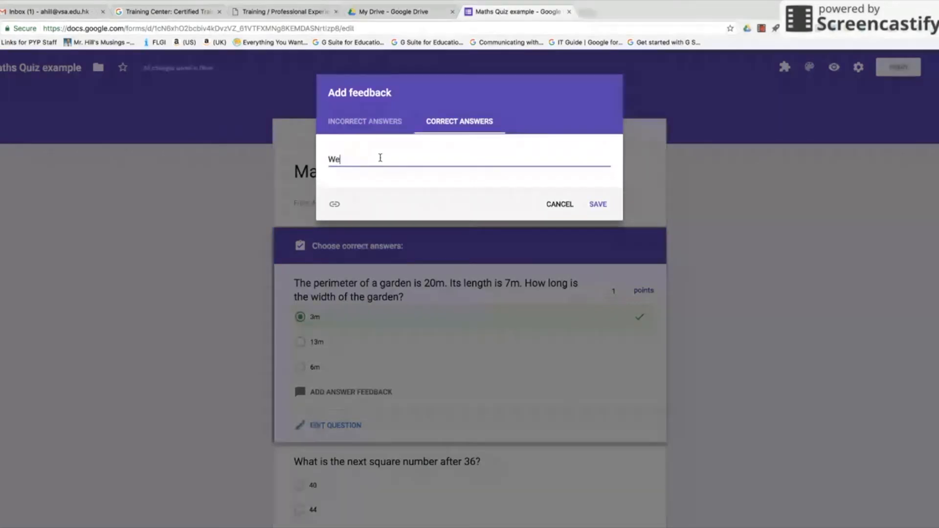
text(ll done!)
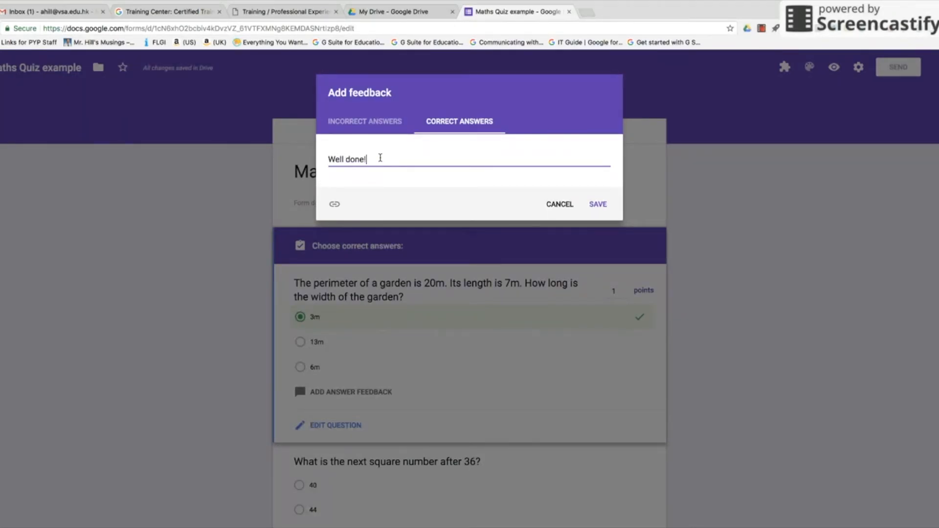
click(598, 204)
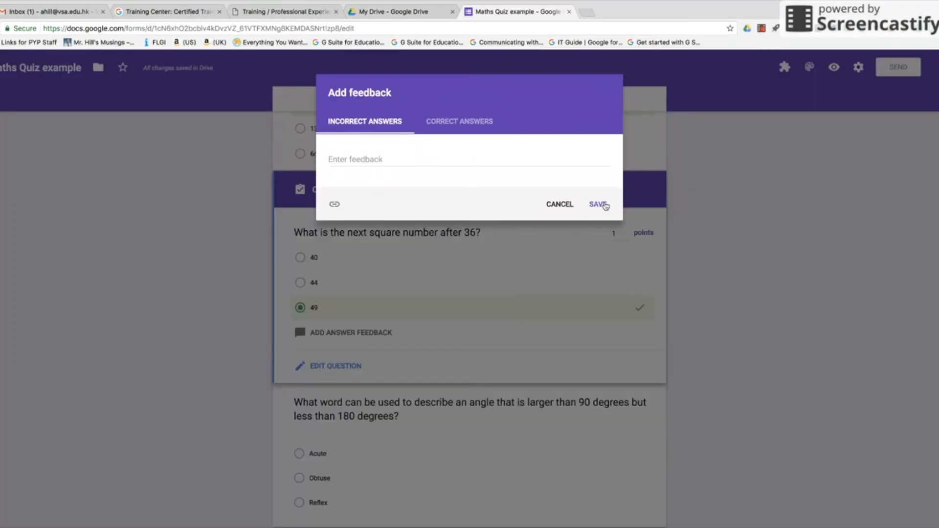
click(598, 204)
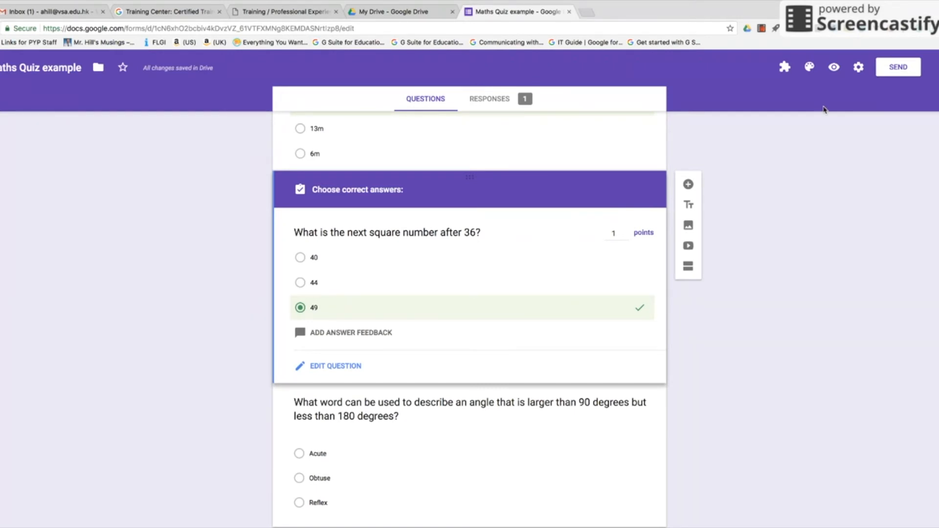
Step: Test the quiz in preview by submitting the answers 3m, 44 and Acute, and view the score
click(835, 68)
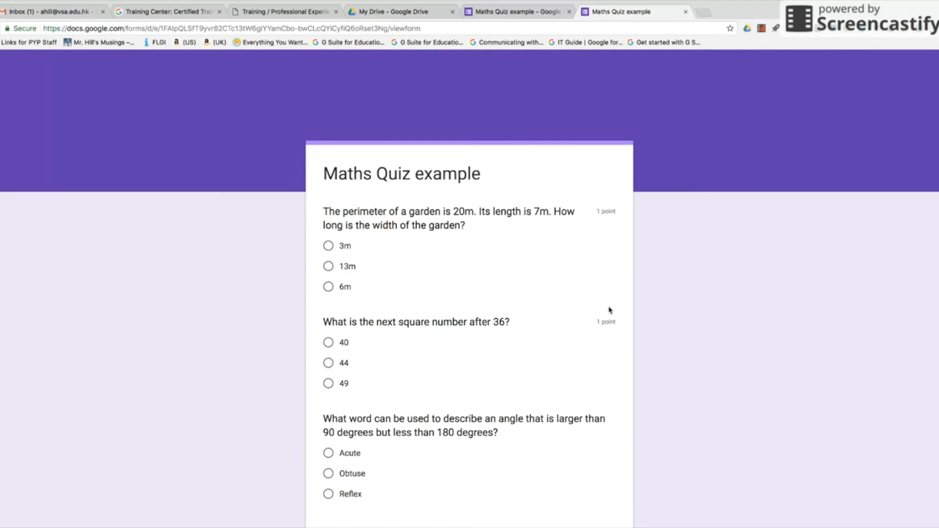
click(329, 247)
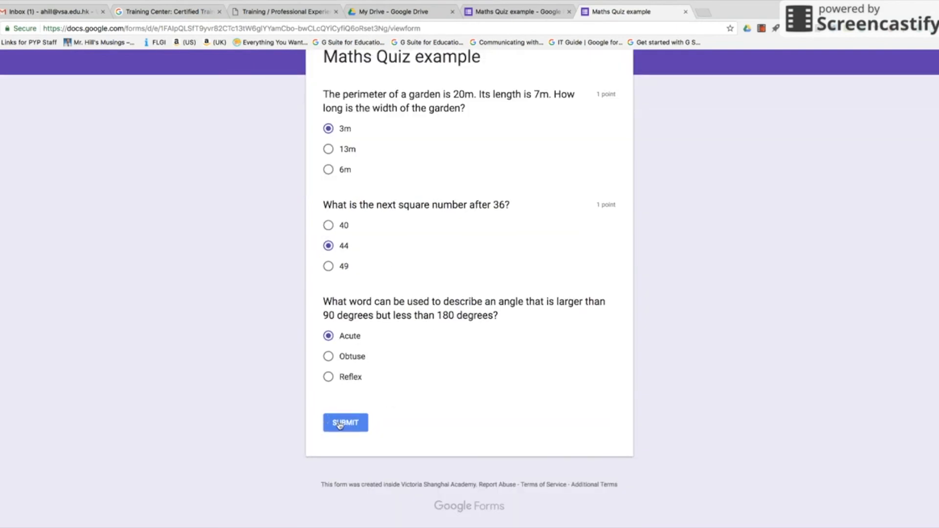
click(342, 423)
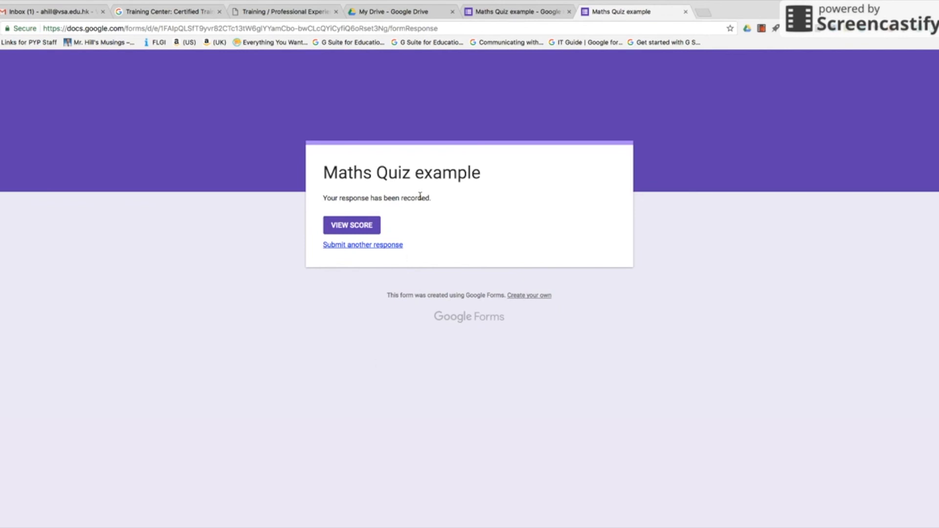
click(365, 227)
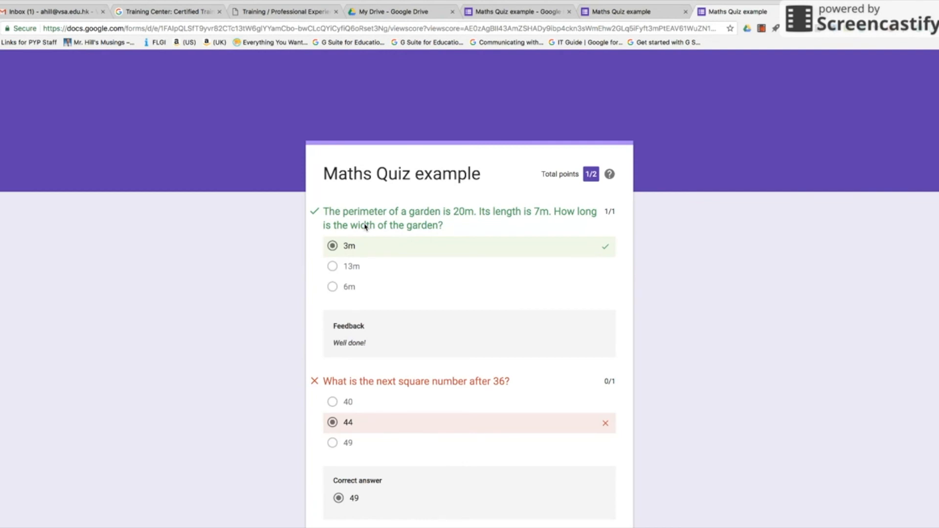